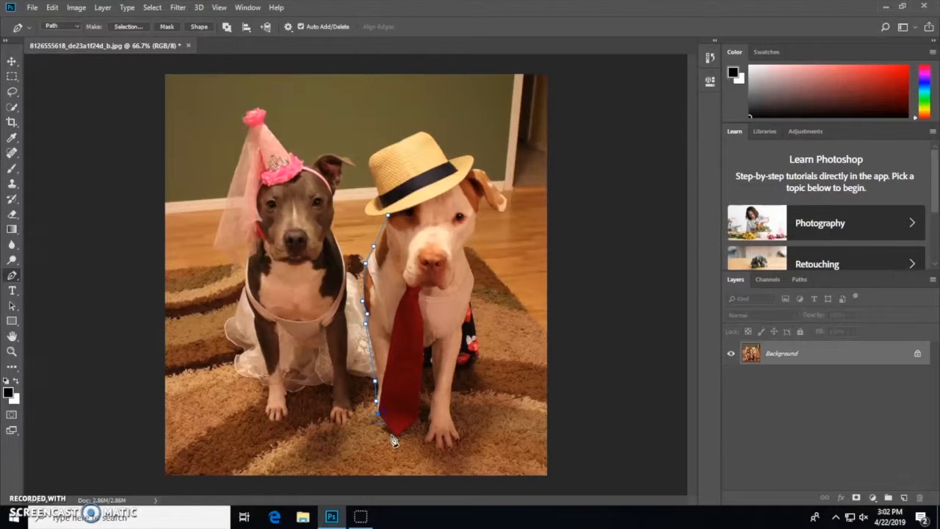
# Step: Continue the Pen tool path around the tip of the red tie and up its inner edge toward the front leg
pyautogui.click(397, 440)
pyautogui.click(394, 437)
pyautogui.click(419, 422)
pyautogui.click(425, 367)
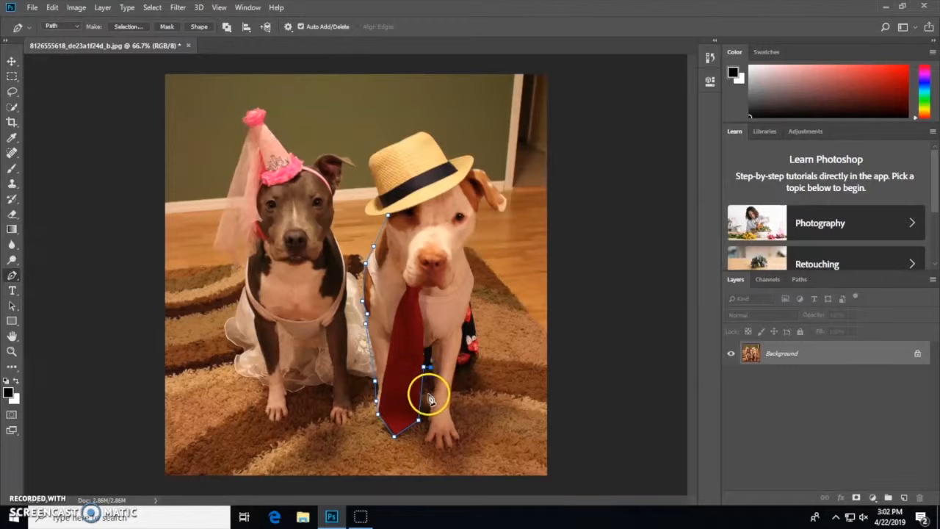
# Step: Trace the path across the gap beside the tie and down the inner side of the front leg
pyautogui.click(427, 420)
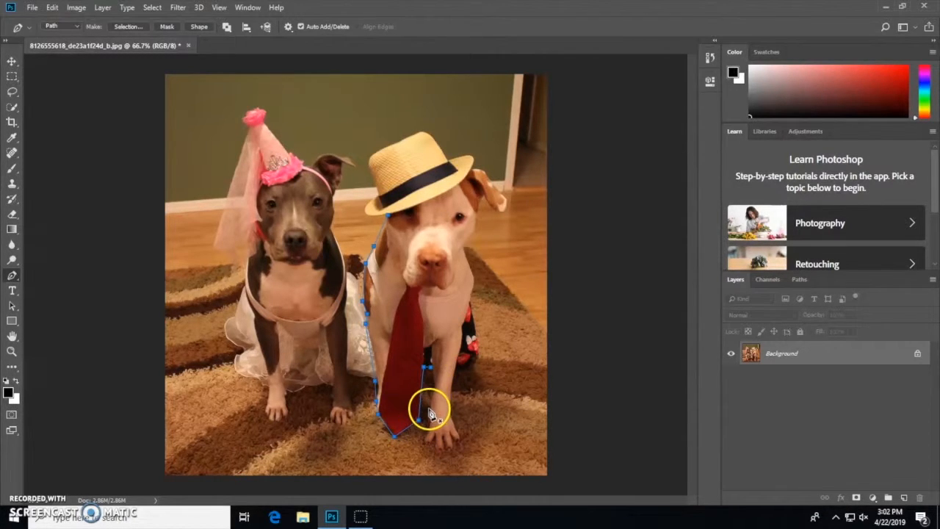
pyautogui.click(431, 386)
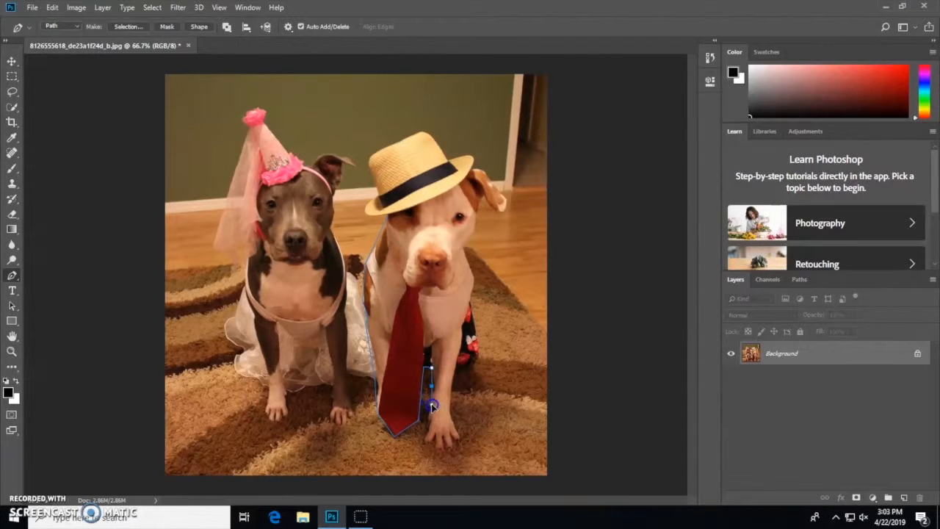
pyautogui.click(429, 420)
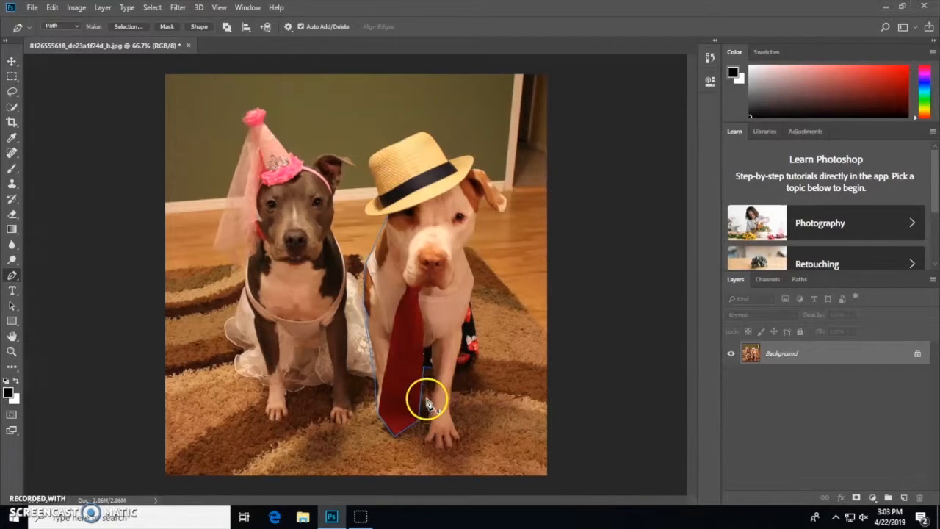
pyautogui.click(425, 366)
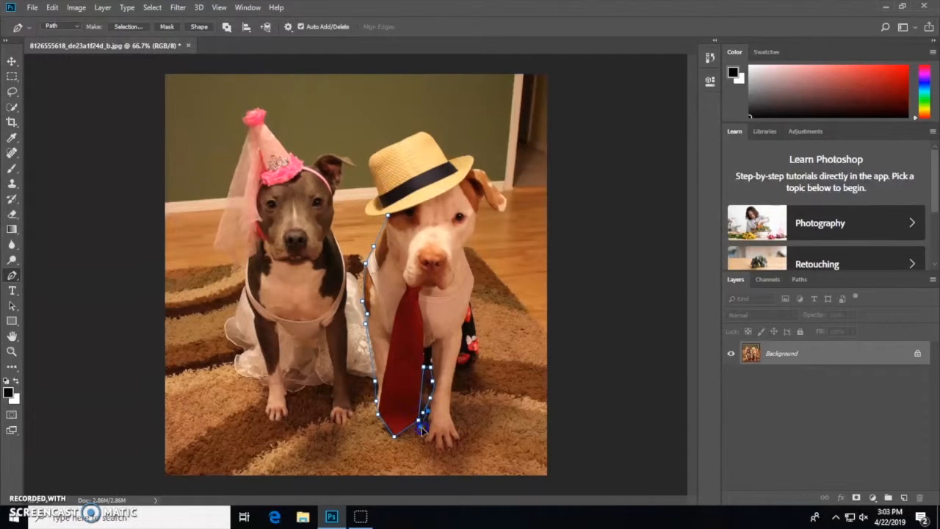
# Step: Trace the path around the front paw and up the outer side of the leg to the floral shorts
pyautogui.click(423, 445)
pyautogui.click(462, 440)
pyautogui.moveTo(456, 373); pyautogui.dragTo(461, 373)
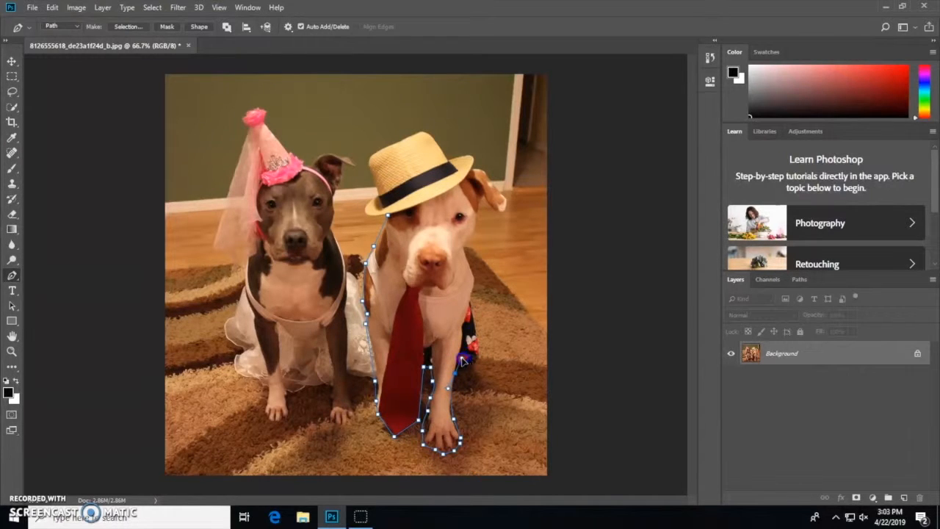
pyautogui.keyDown('alt'); pyautogui.click(456, 375); pyautogui.keyUp('alt')
pyautogui.click(457, 368)
# Step: Trace the path around the outer edge of the floral shorts and up the dog's chest to its jaw
pyautogui.click(468, 367)
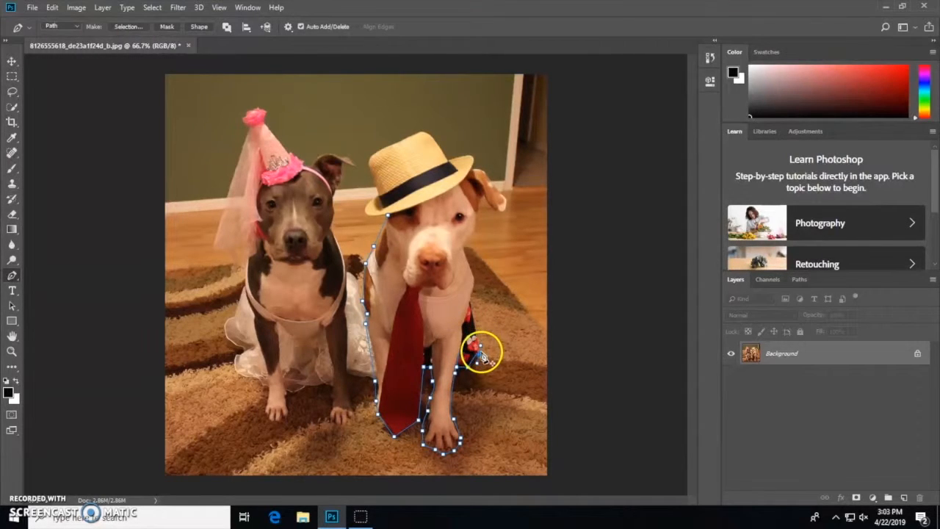
pyautogui.click(480, 332)
pyautogui.click(478, 317)
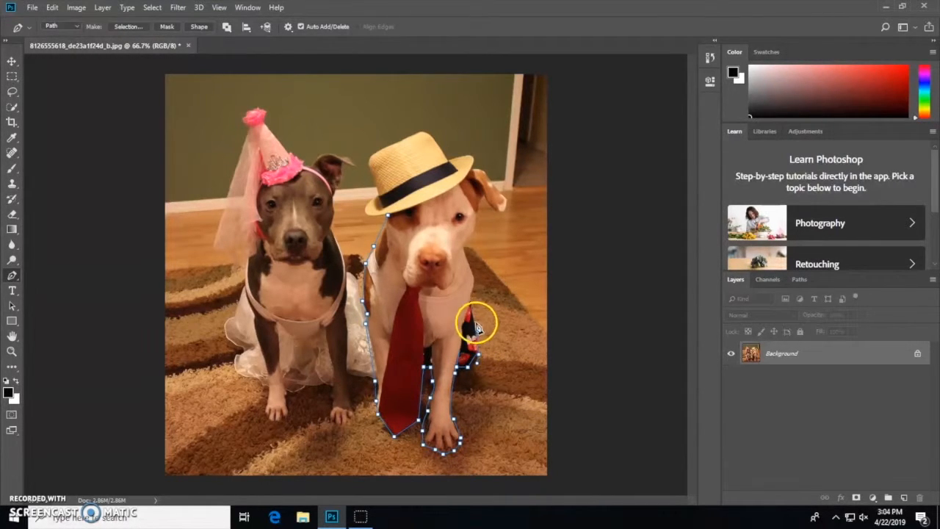
pyautogui.click(473, 282)
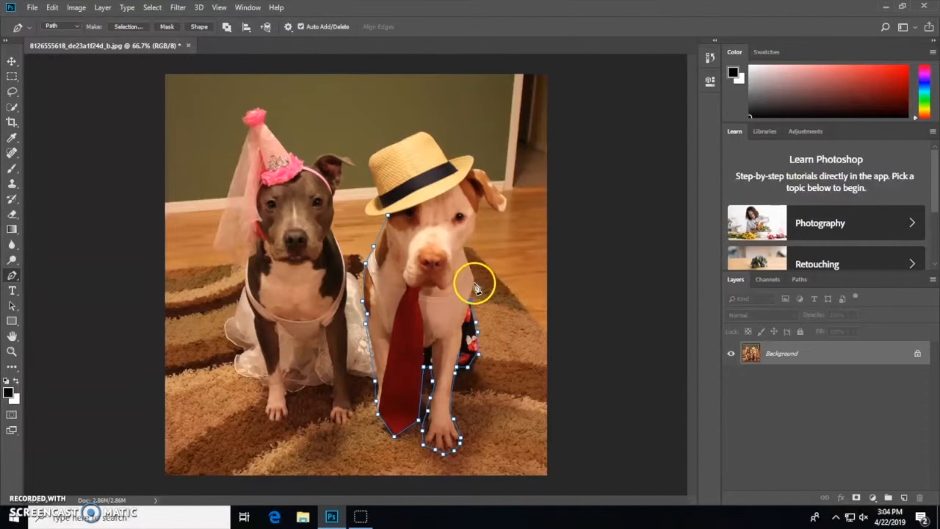
pyautogui.click(464, 248)
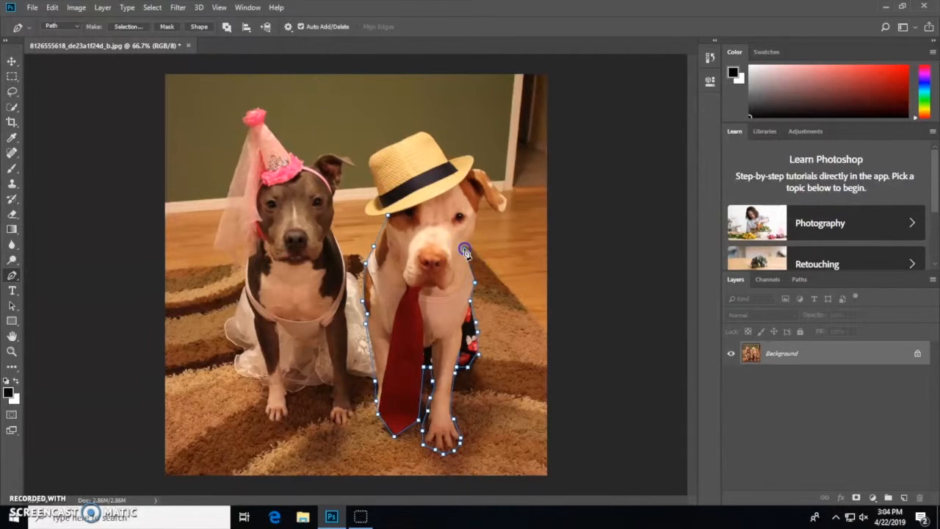
# Step: Continue the path along the dog's cheek and around its floppy ear to the hat brim
pyautogui.click(475, 235)
pyautogui.click(481, 210)
pyautogui.click(485, 201)
pyautogui.click(486, 170)
pyautogui.click(474, 170)
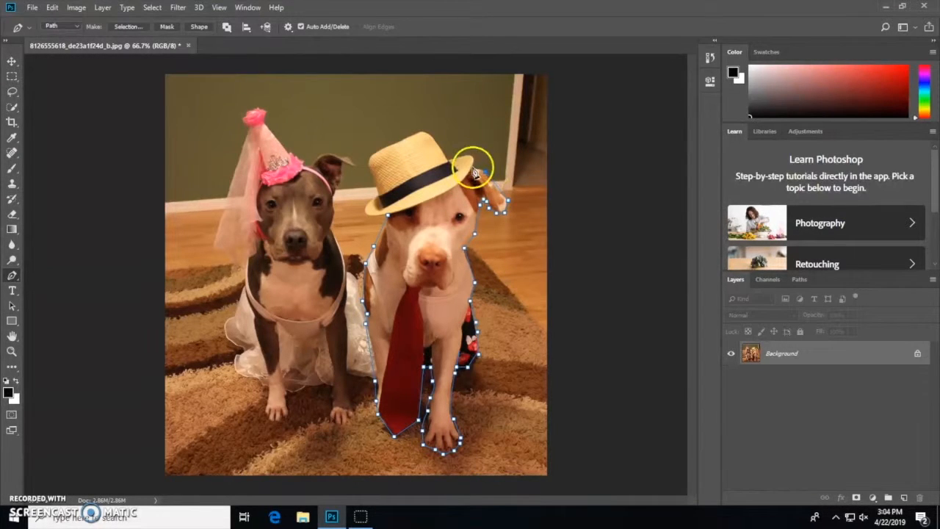
# Step: Trace the path around the hat brim above the ear to where it meets the crown
pyautogui.click(478, 153)
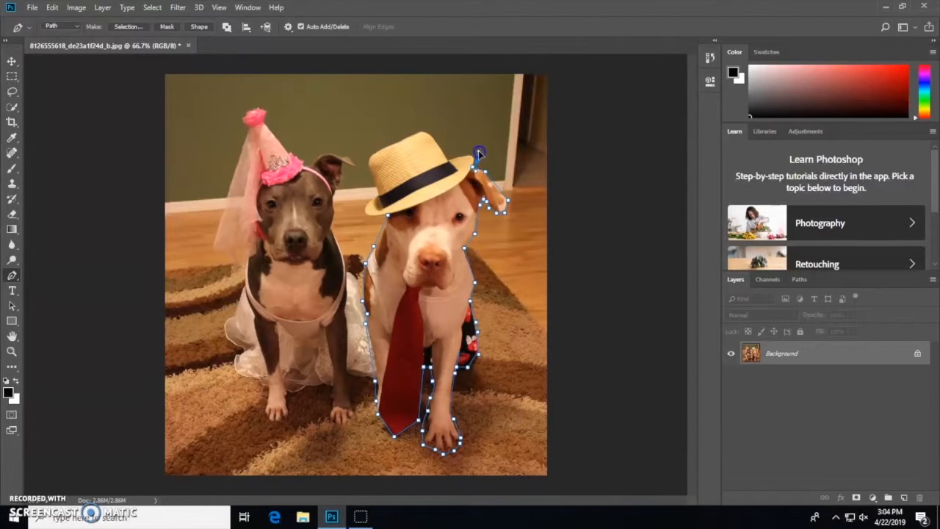
pyautogui.click(467, 142)
pyautogui.click(478, 158)
pyautogui.click(465, 154)
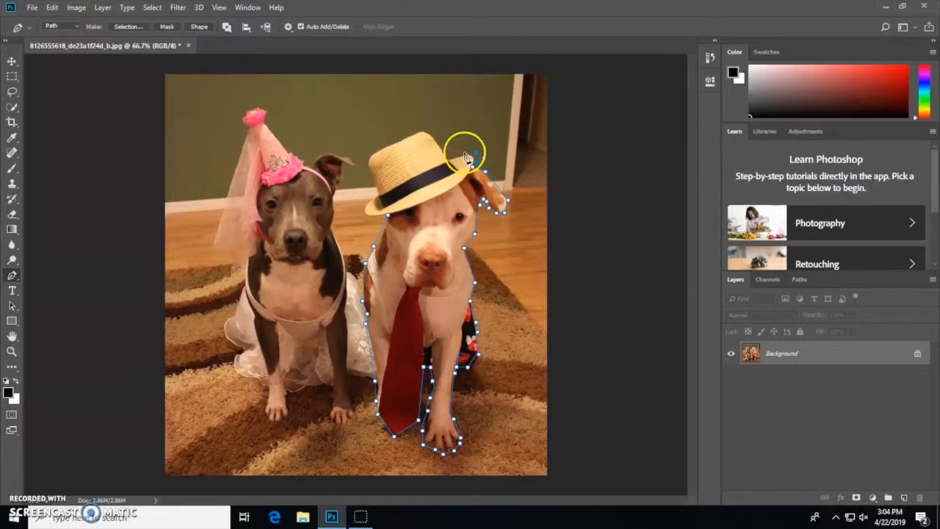
pyautogui.click(451, 161)
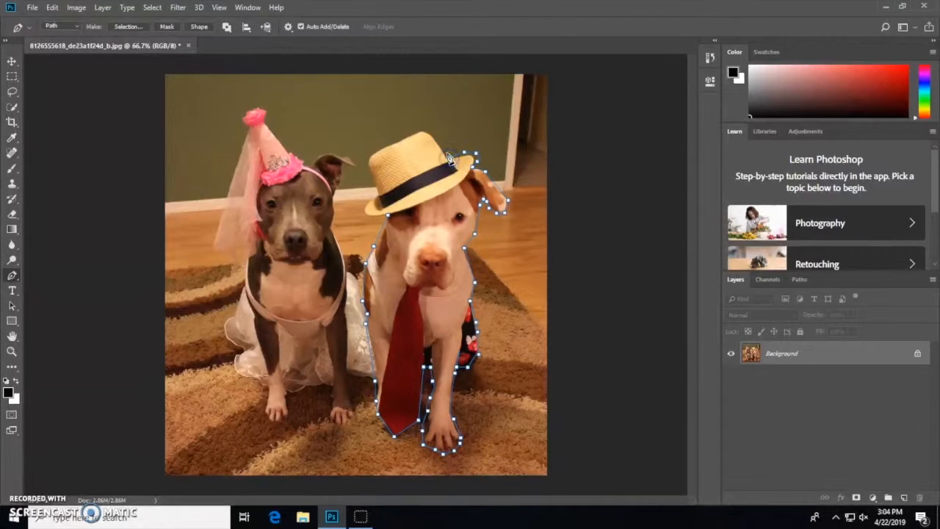
# Step: Trace the path up the side of the hat's crown and over its peak
pyautogui.click(434, 131)
pyautogui.click(427, 132)
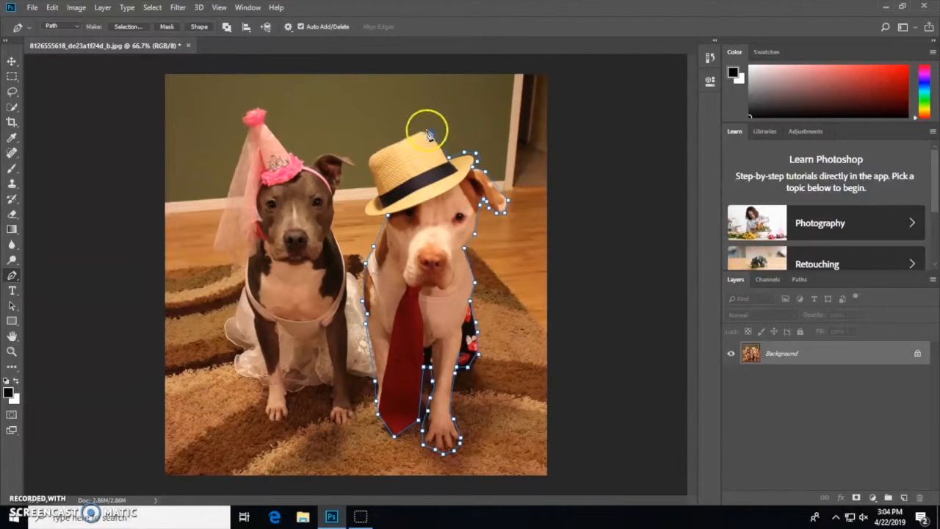
pyautogui.click(415, 132)
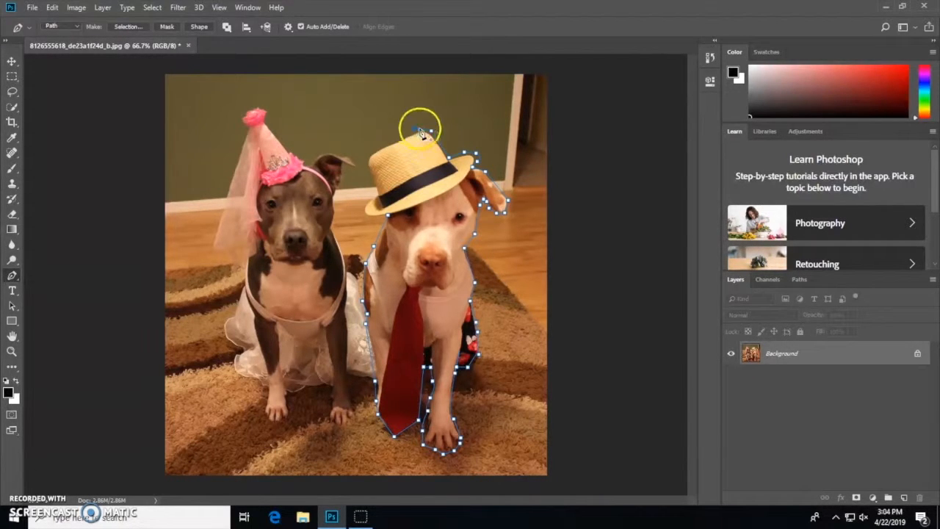
pyautogui.click(431, 131)
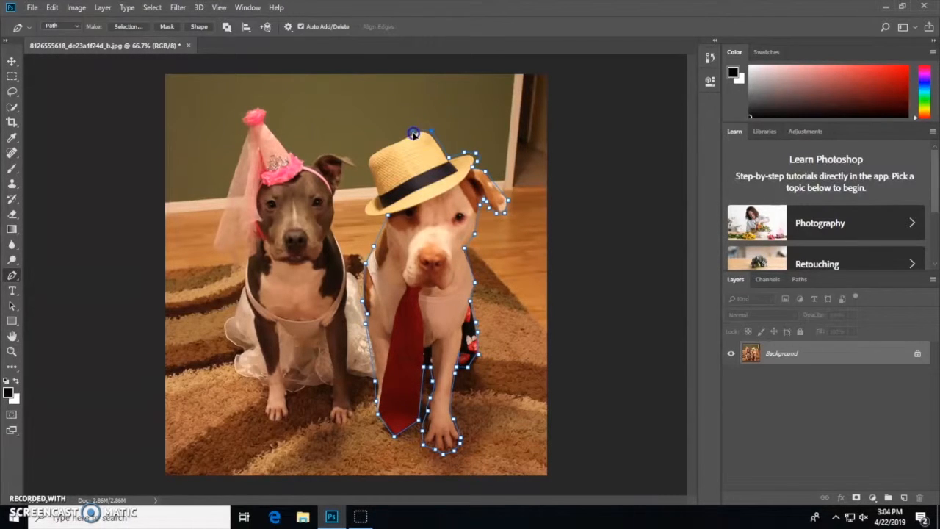
pyautogui.click(413, 133)
# Step: Trace the path around the remaining hat brim and close it at its starting point beside the dog's face
pyautogui.click(365, 198)
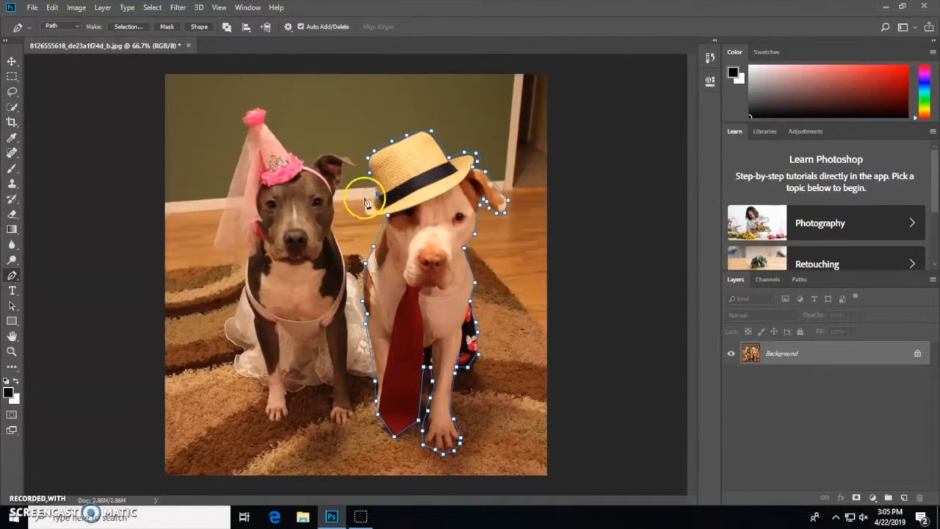
pyautogui.click(367, 216)
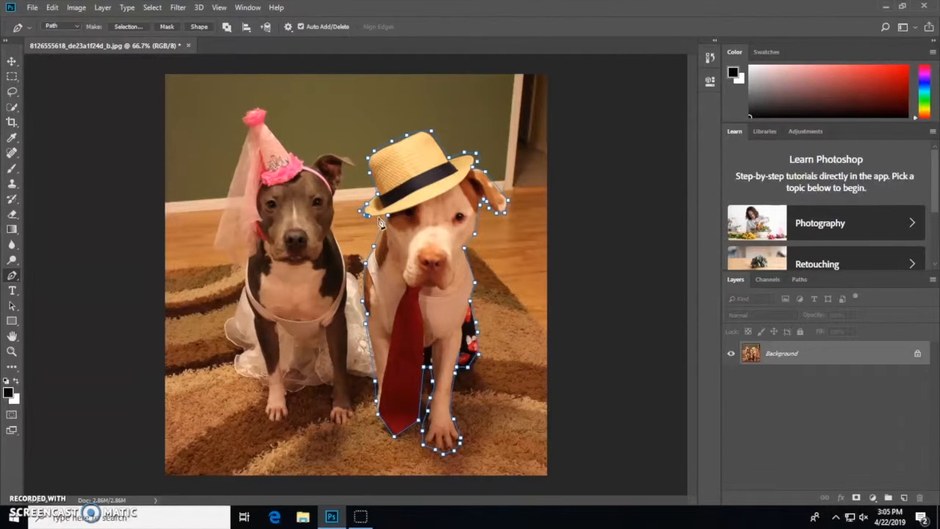
pyautogui.click(514, 227)
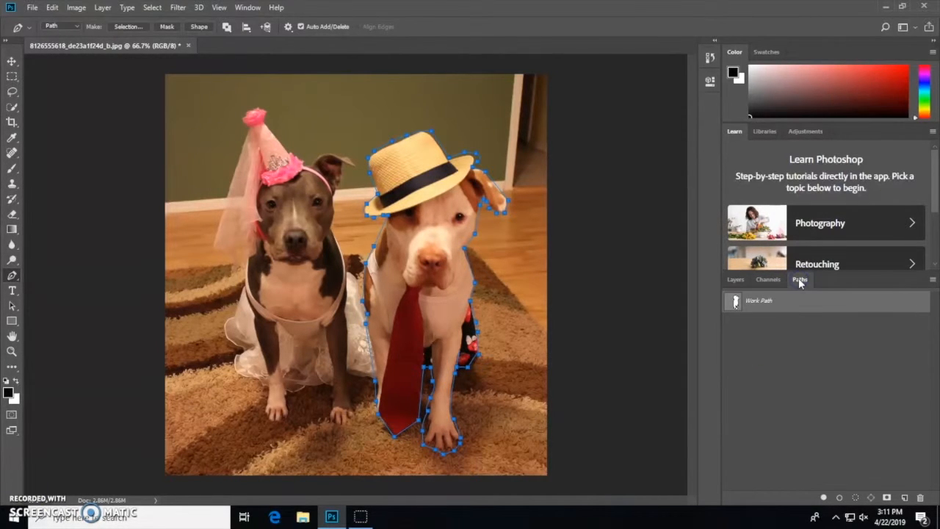
# Step: Save the dog's work path under its default name
pyautogui.click(790, 297)
pyautogui.doubleClick(773, 301)
pyautogui.press('Return')
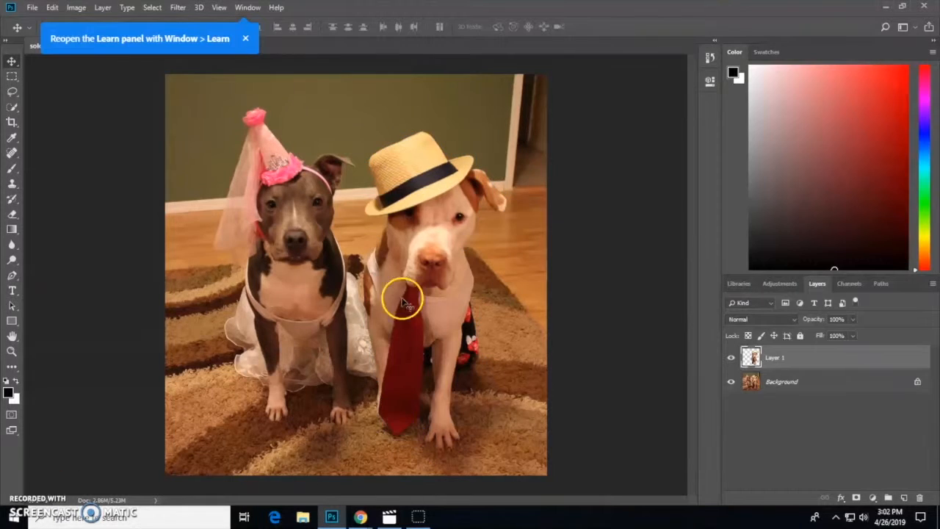
# Step: Delete the Background layer and move the dog cutout on Layer 1 near the middle of the canvas
pyautogui.moveTo(405, 293); pyautogui.dragTo(409, 208)
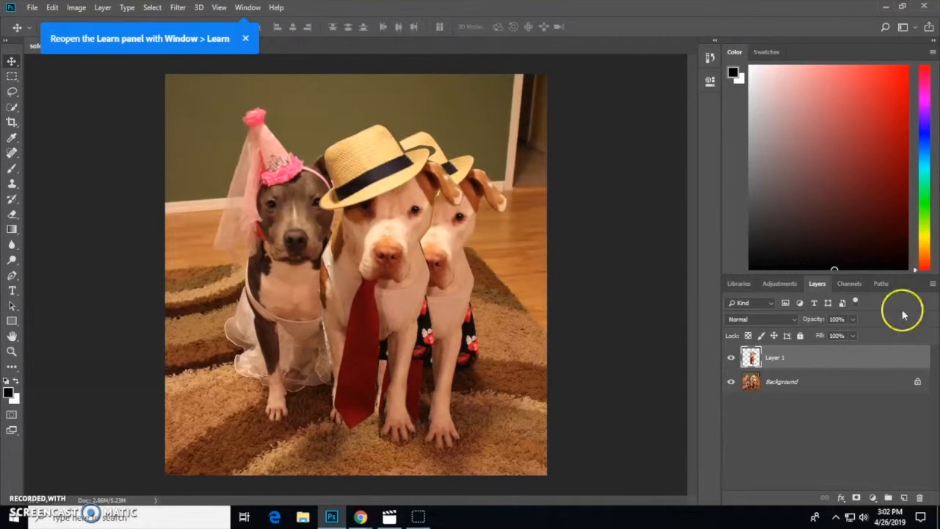
pyautogui.moveTo(394, 264); pyautogui.dragTo(485, 271)
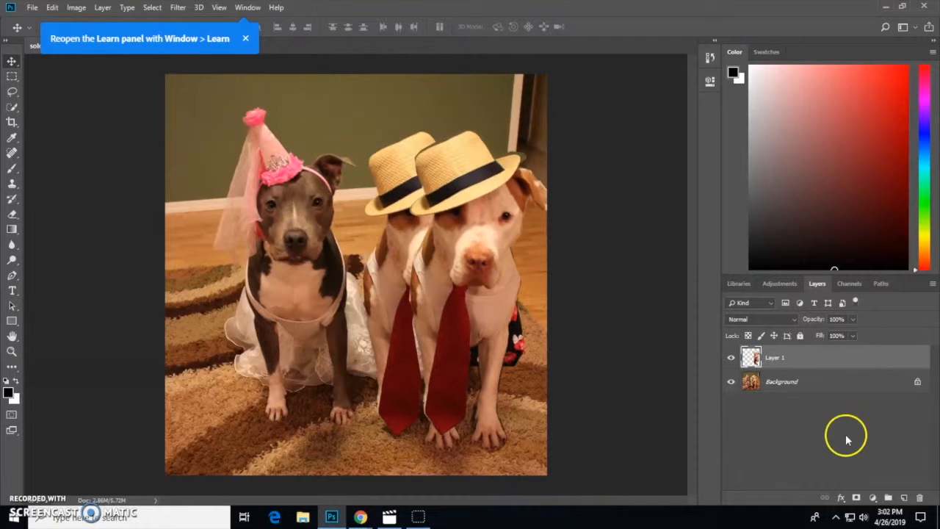
pyautogui.click(792, 382)
pyautogui.moveTo(793, 382); pyautogui.dragTo(922, 499)
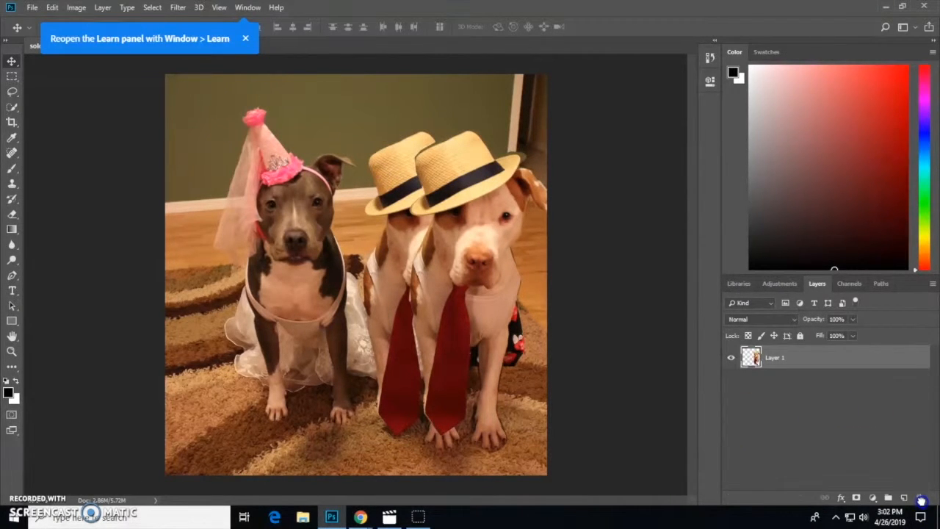
pyautogui.moveTo(472, 287); pyautogui.dragTo(375, 240)
# Step: Add a new empty layer and set the Gradient tool's colors to near-black foreground and bright red background
pyautogui.click(904, 499)
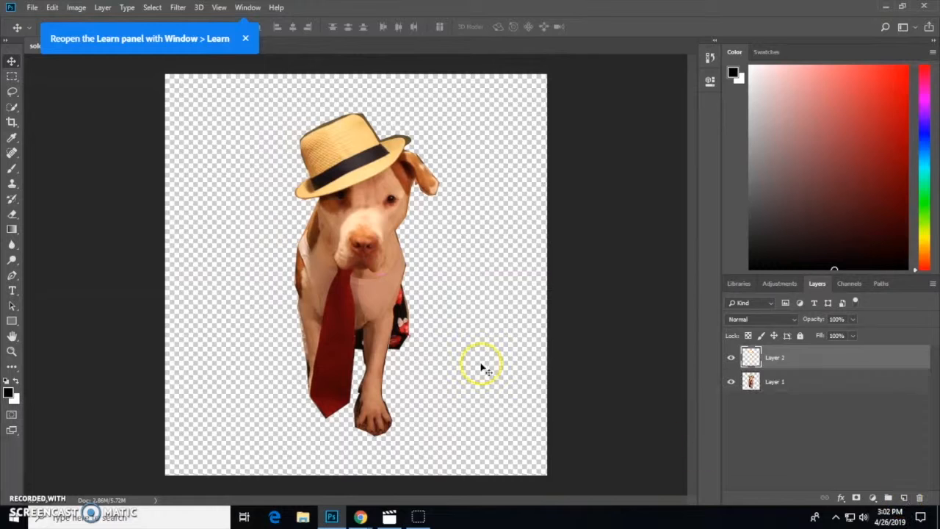
pyautogui.click(11, 229)
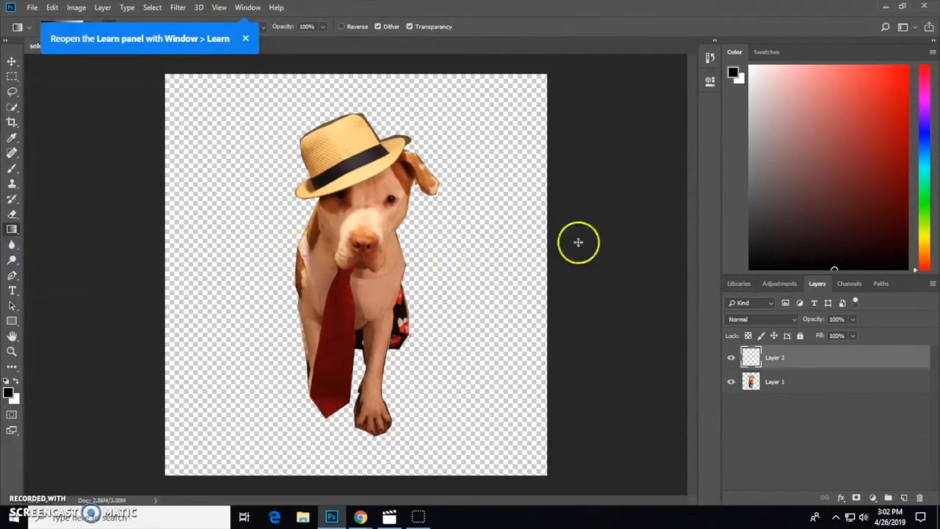
pyautogui.click(910, 72)
pyautogui.moveTo(910, 72); pyautogui.dragTo(876, 88)
pyautogui.moveTo(807, 237); pyautogui.dragTo(806, 246)
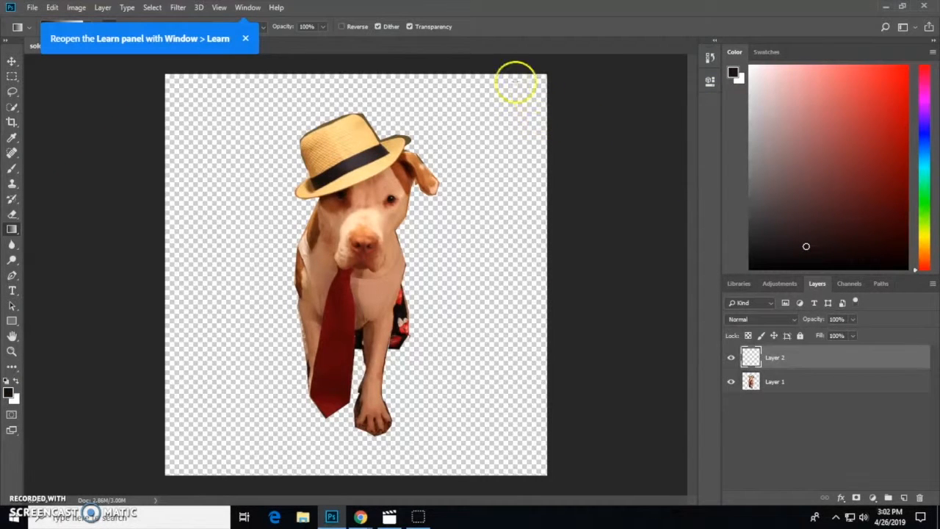
pyautogui.click(799, 215)
pyautogui.moveTo(799, 214); pyautogui.dragTo(909, 64)
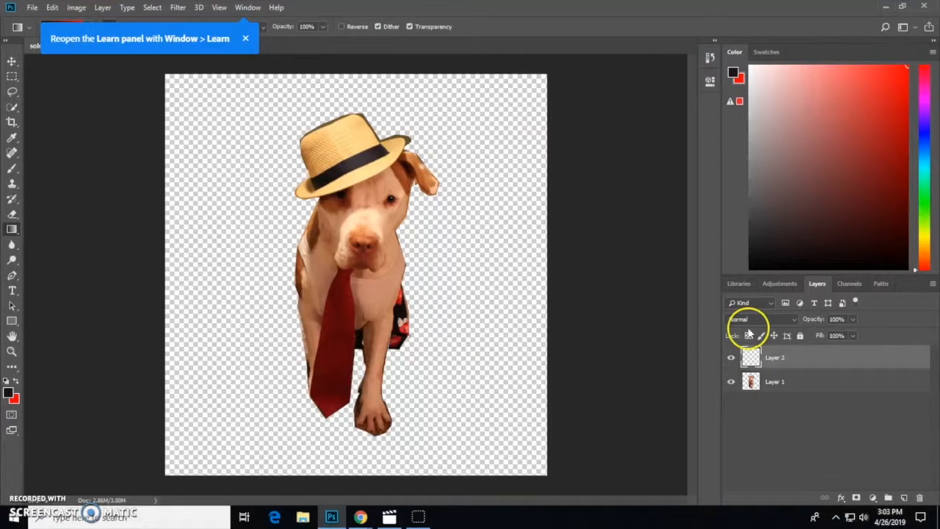
# Step: Fill Layer 2 with a diagonal black-to-red gradient and place the layer beneath the dog cutout
pyautogui.click(12, 229)
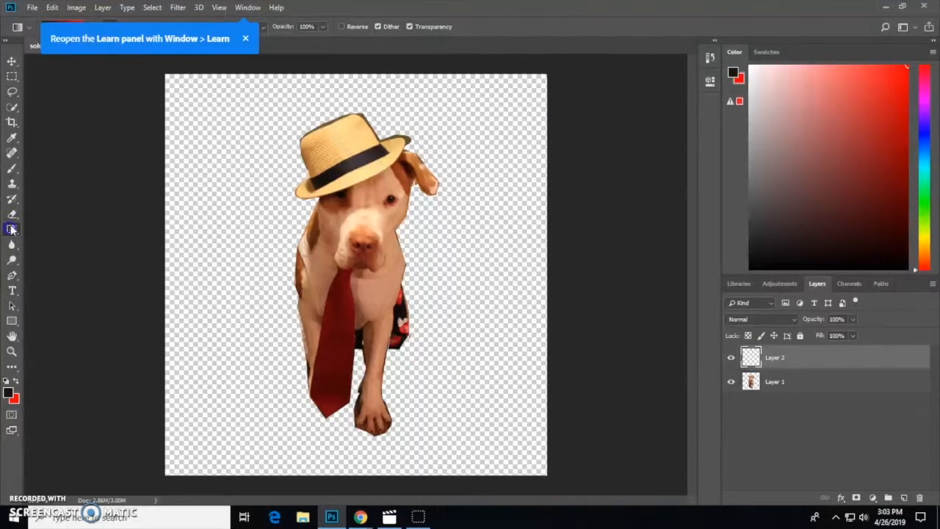
pyautogui.moveTo(384, 287); pyautogui.dragTo(368, 358)
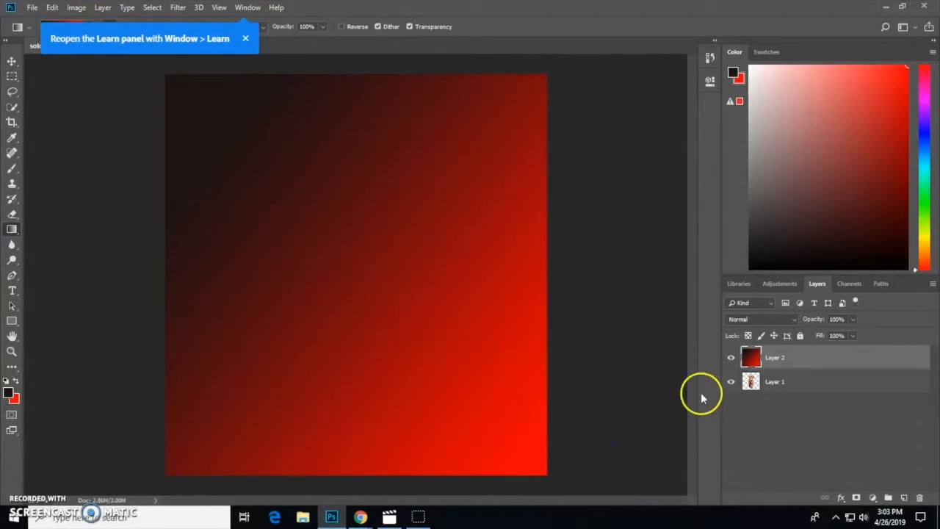
pyautogui.moveTo(751, 359); pyautogui.dragTo(770, 400)
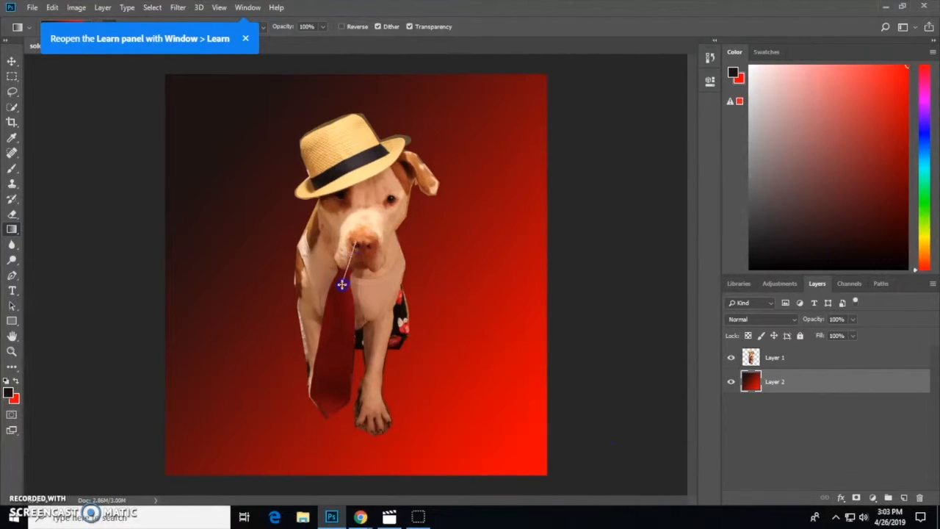
# Step: Redraw the background gradient diagonally, running from black at the upper left to red at the lower right
pyautogui.moveTo(342, 284); pyautogui.dragTo(342, 285)
pyautogui.moveTo(296, 160); pyautogui.dragTo(270, 309)
pyautogui.moveTo(205, 155); pyautogui.dragTo(468, 481)
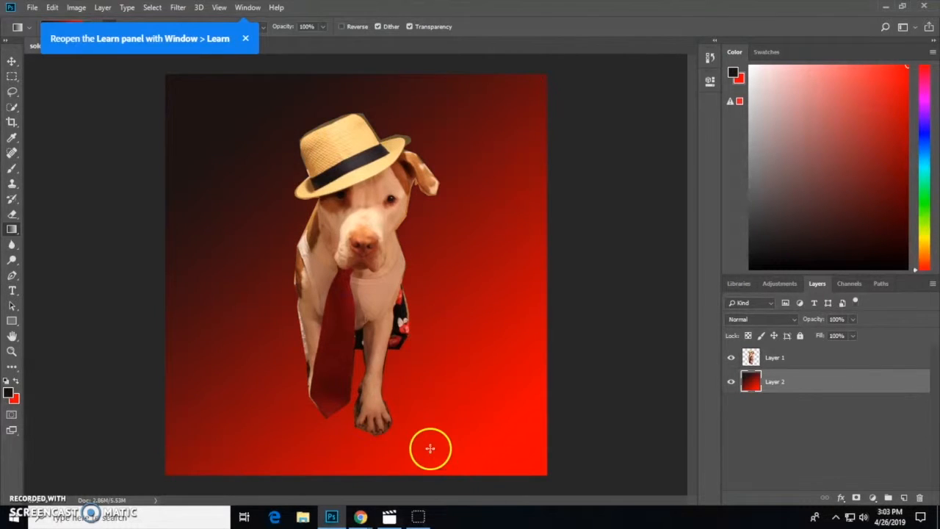
# Step: Move the dog cutout slightly to the right over the gradient background
pyautogui.click(11, 61)
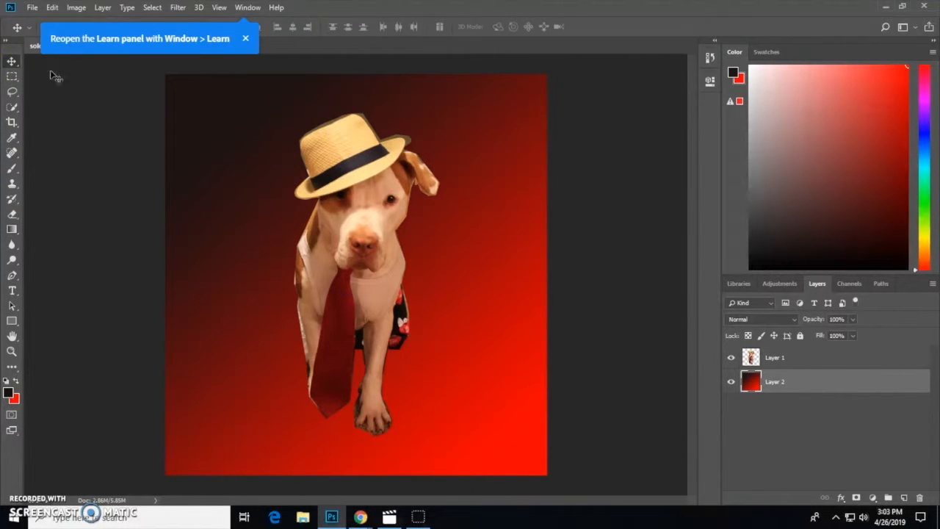
pyautogui.moveTo(345, 330)
pyautogui.mouseDown()
pyautogui.moveTo(350, 316)
pyautogui.moveTo(318, 279)
pyautogui.moveTo(373, 379)
pyautogui.moveTo(373, 350)
pyautogui.moveTo(361, 367)
pyautogui.moveTo(360, 306)
pyautogui.moveTo(352, 325)
pyautogui.mouseUp()
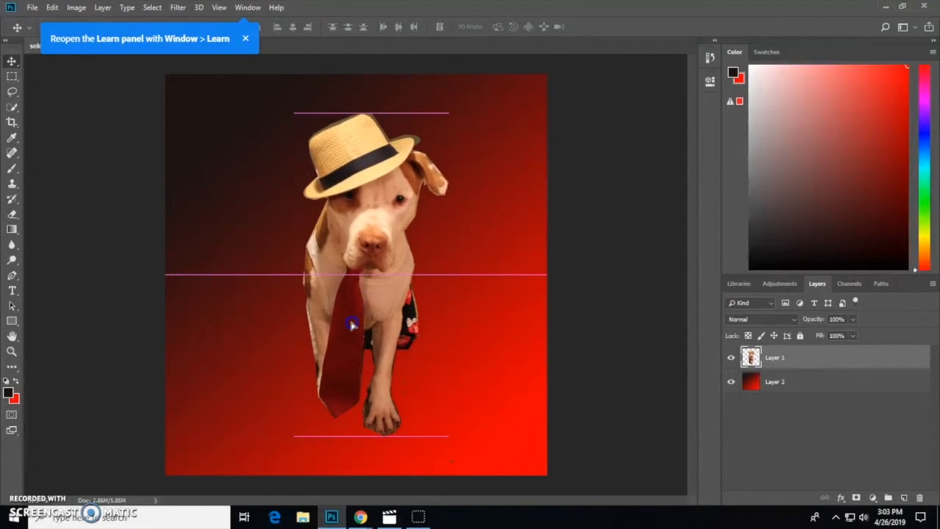